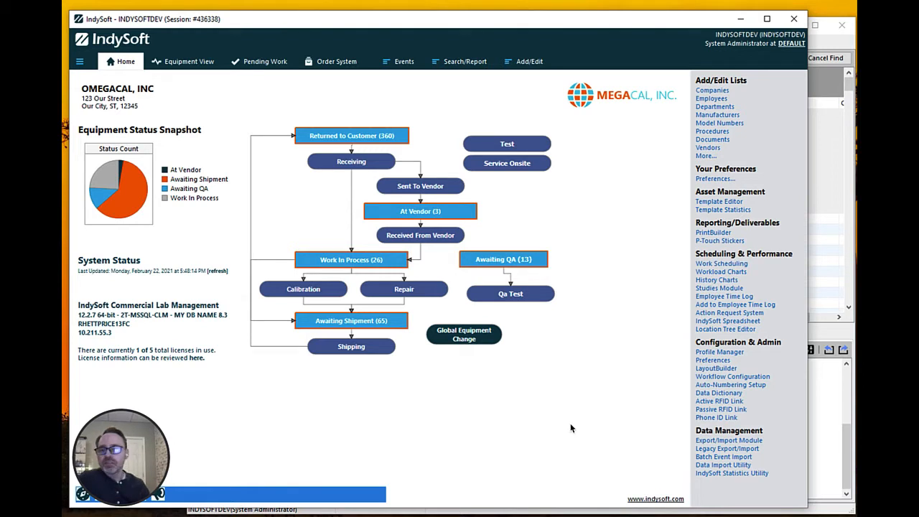
click(80, 62)
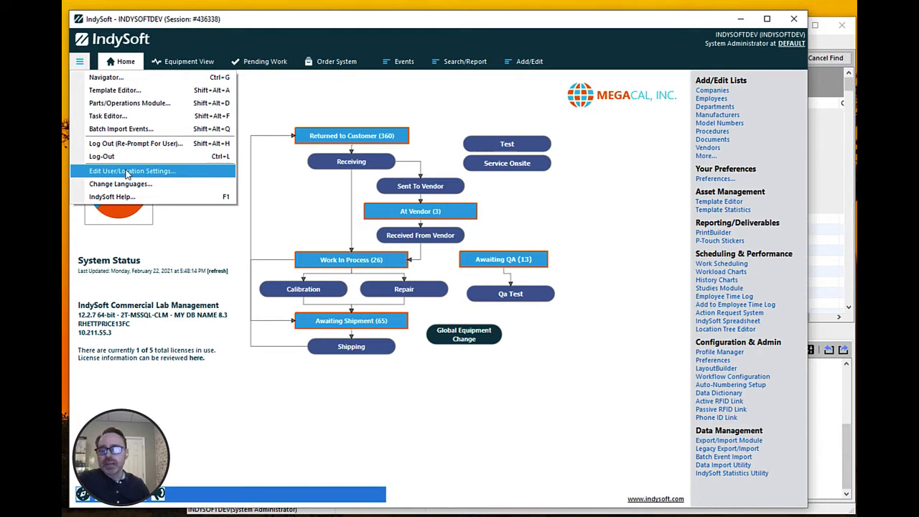
click(441, 444)
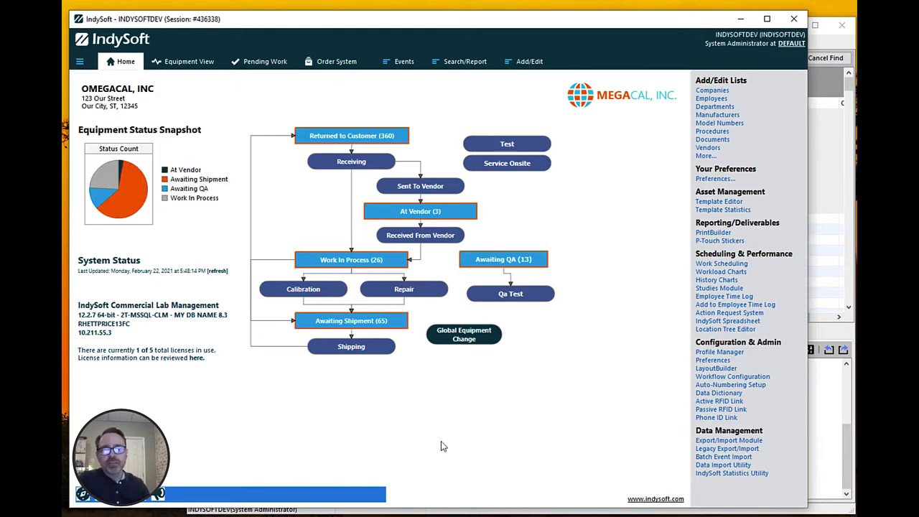
Step: Switch to the User/Profile Manager and view the full client global preferences, leaving them without saving
click(819, 427)
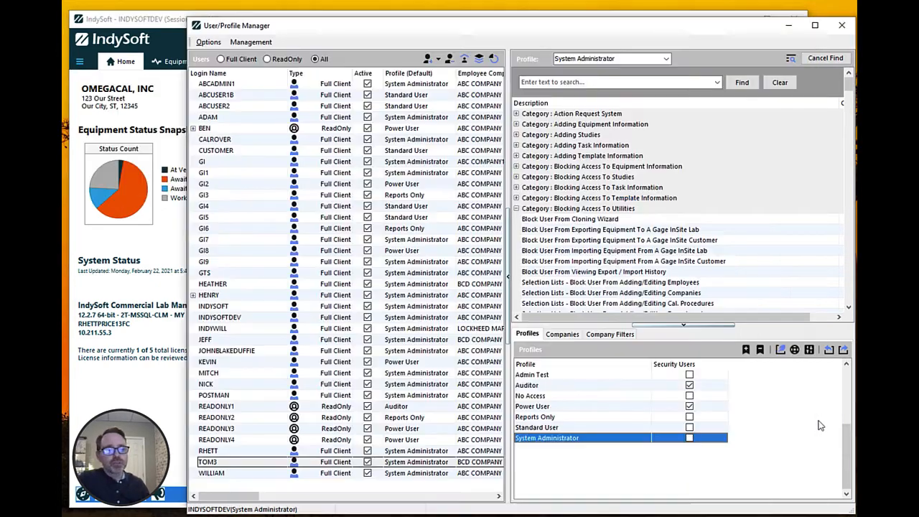
click(251, 43)
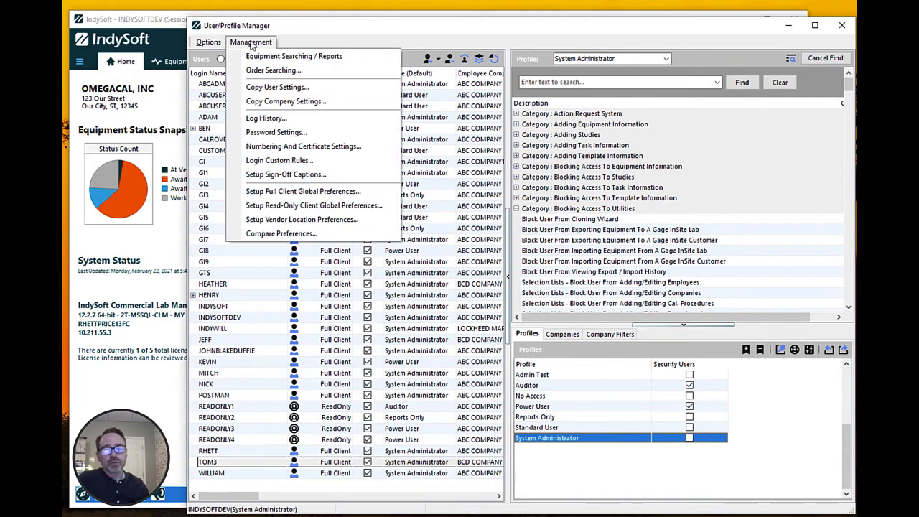
click(310, 193)
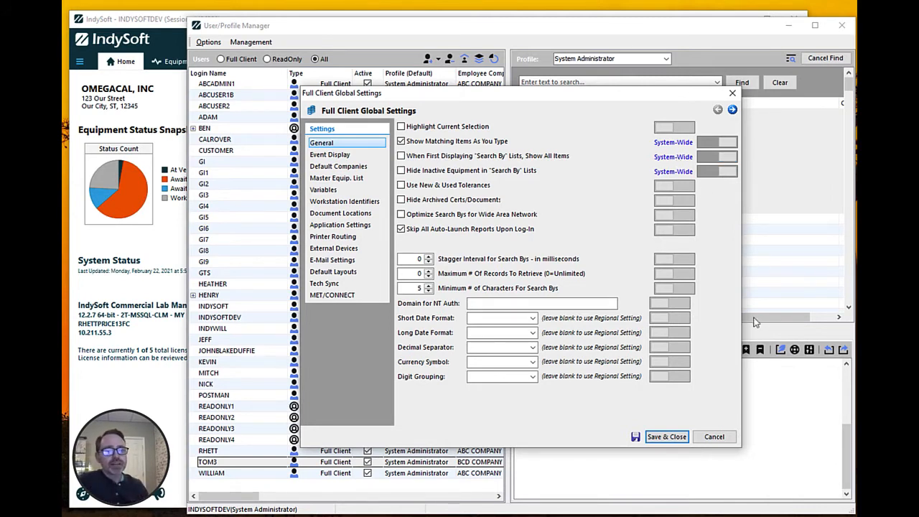
click(726, 441)
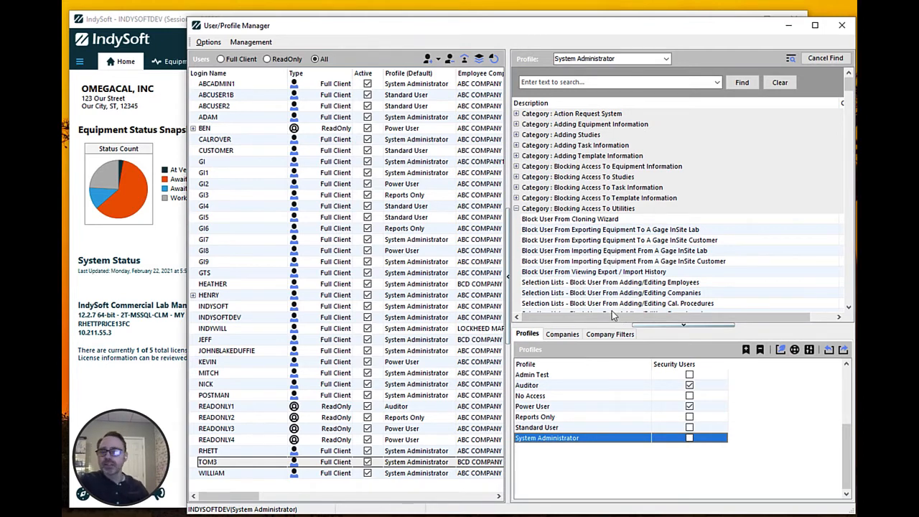
click(252, 42)
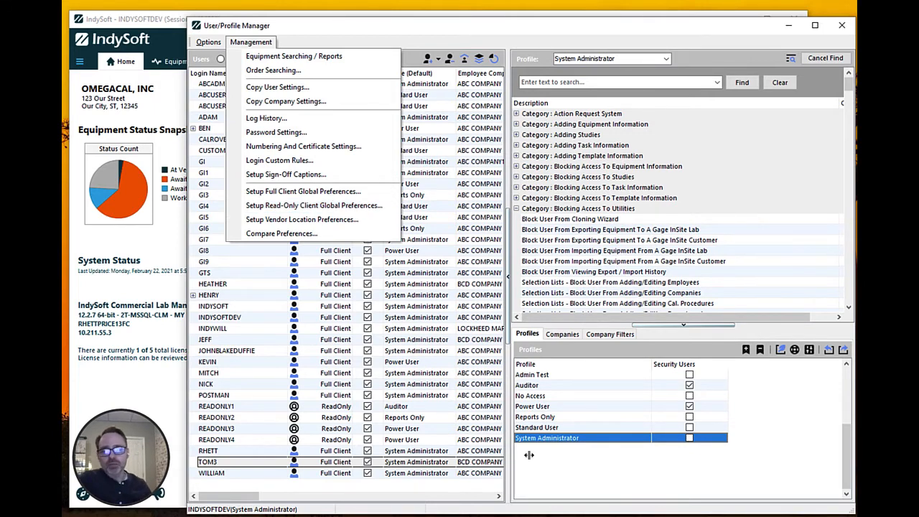
click(578, 474)
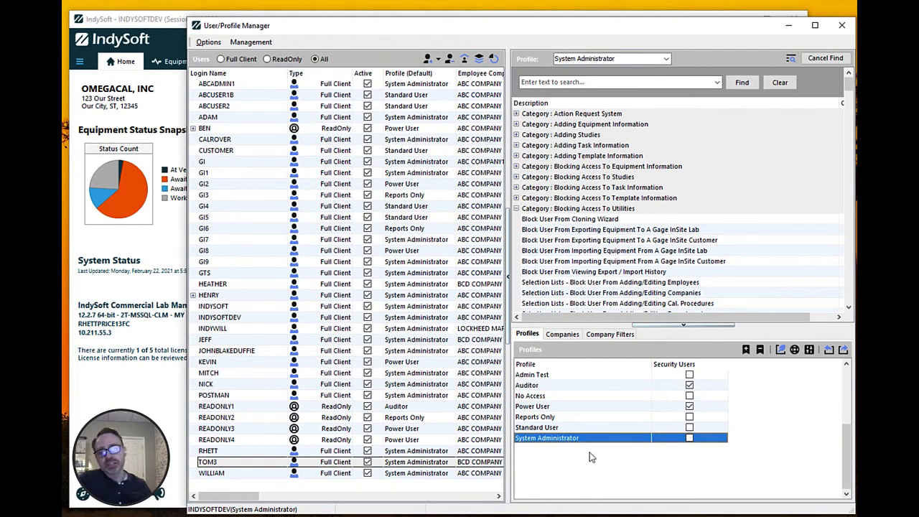
right_click(588, 408)
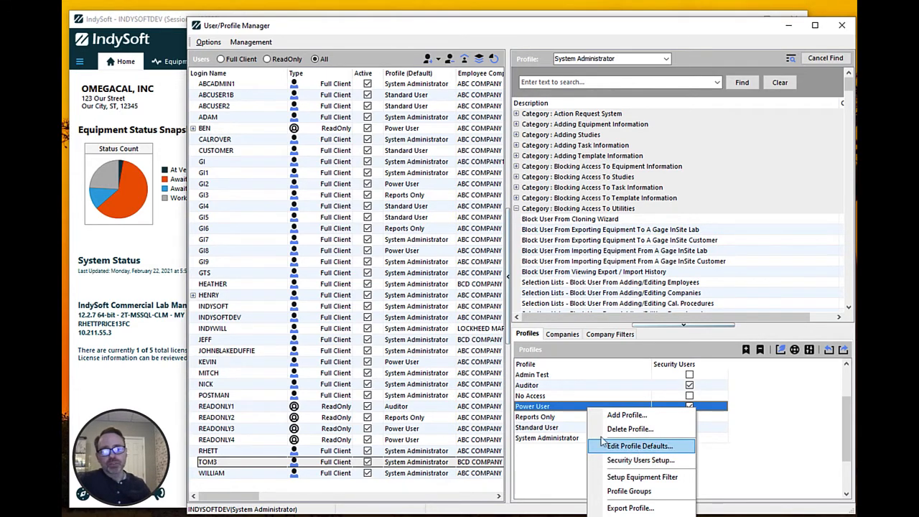
click(307, 275)
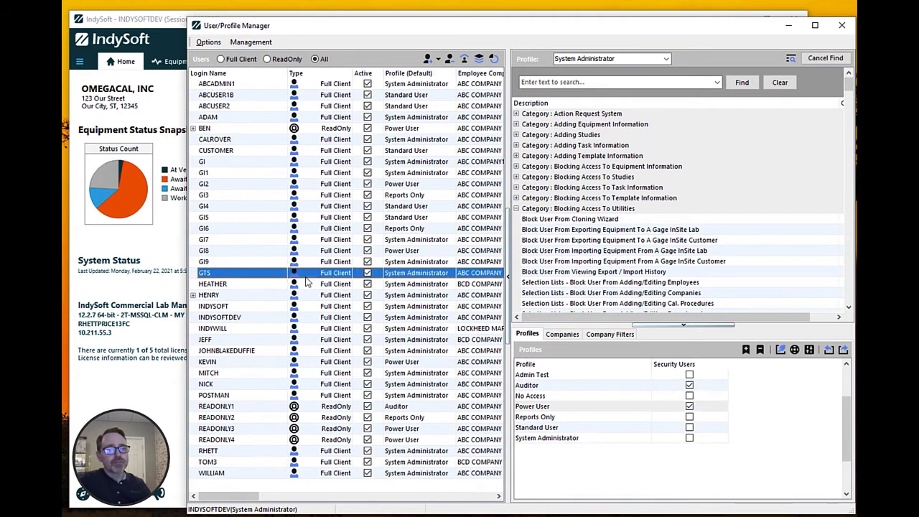
Step: Examine the vendor location preferences, selecting the READ ONLY USER vendor of ABC COMPANY, and close them
click(247, 42)
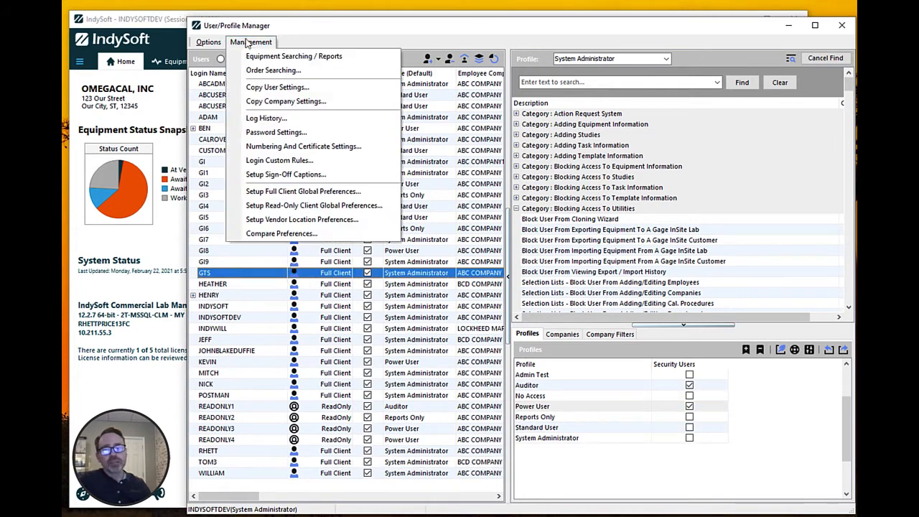
click(279, 222)
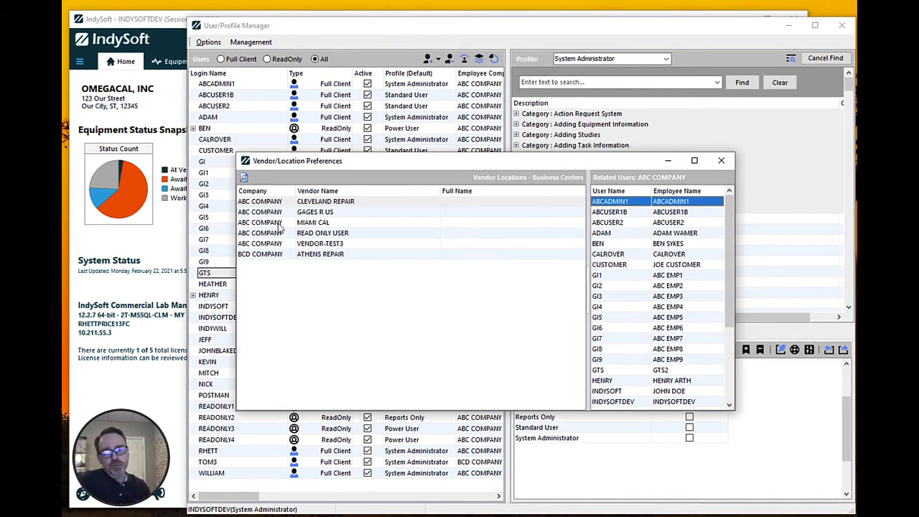
click(334, 233)
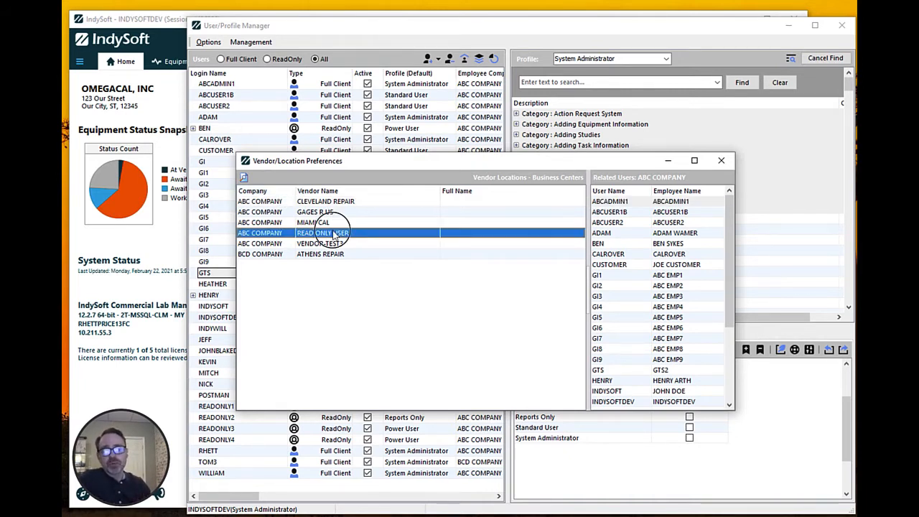
click(722, 163)
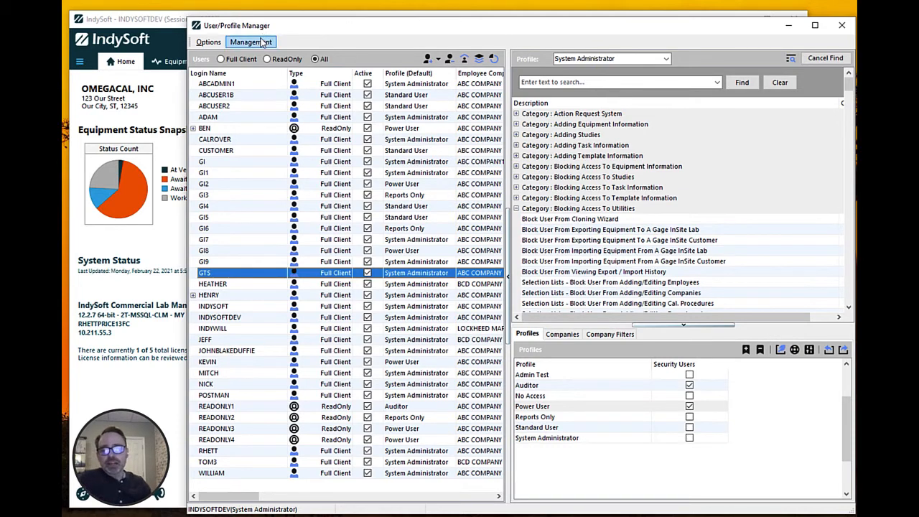
Step: Open the preference comparison and examine the variable names and locations available for comparing
click(264, 42)
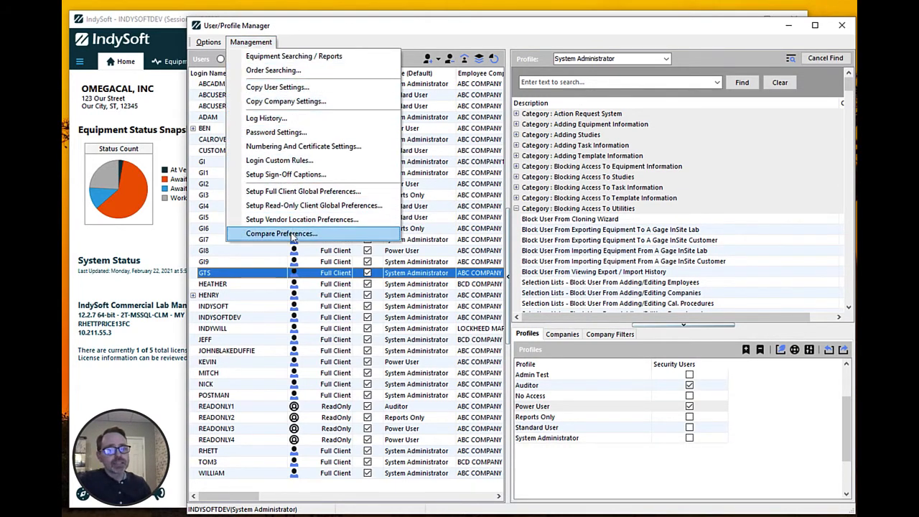
click(258, 239)
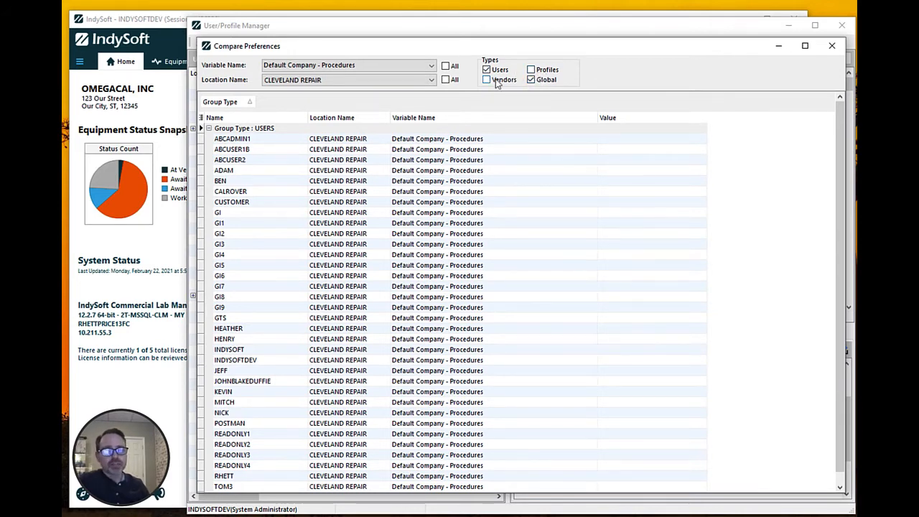
click(432, 66)
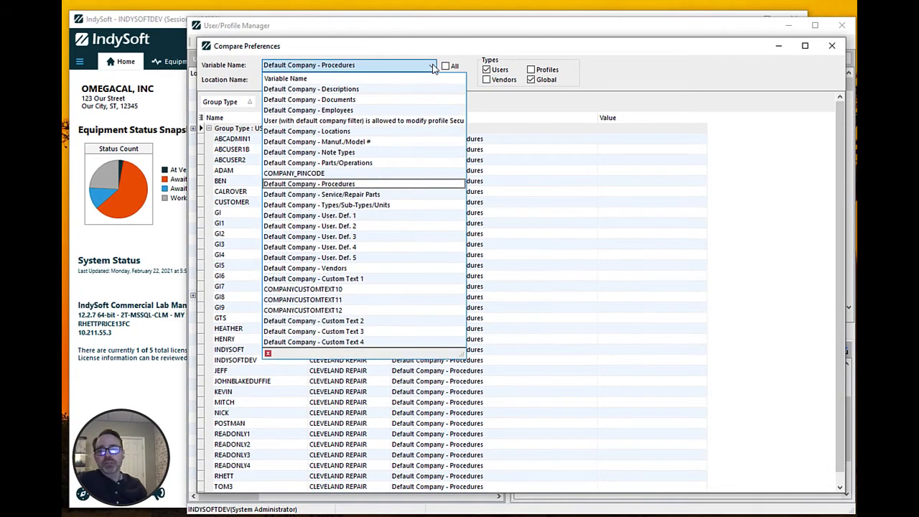
click(432, 66)
click(433, 80)
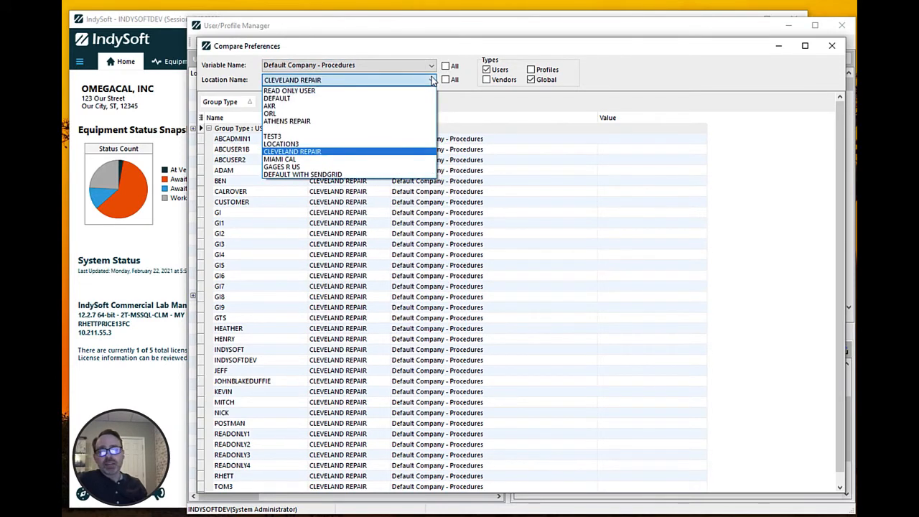
click(433, 79)
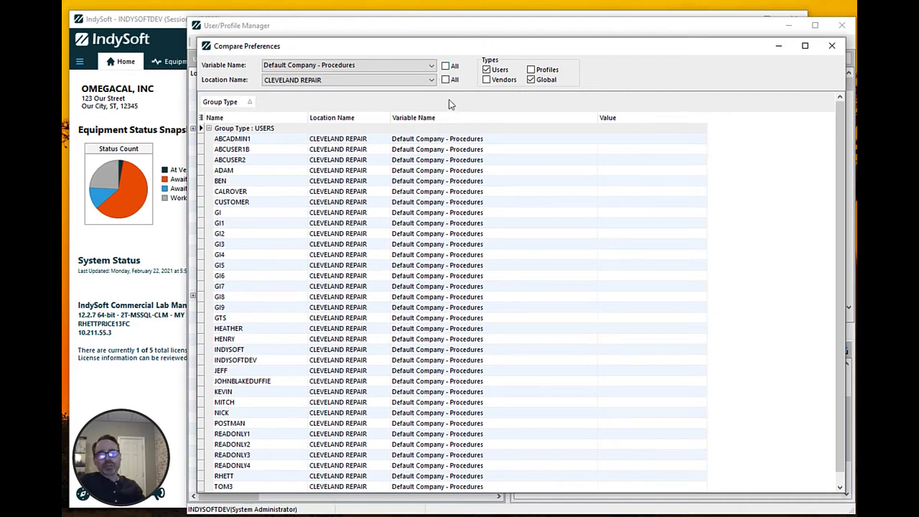
click(430, 66)
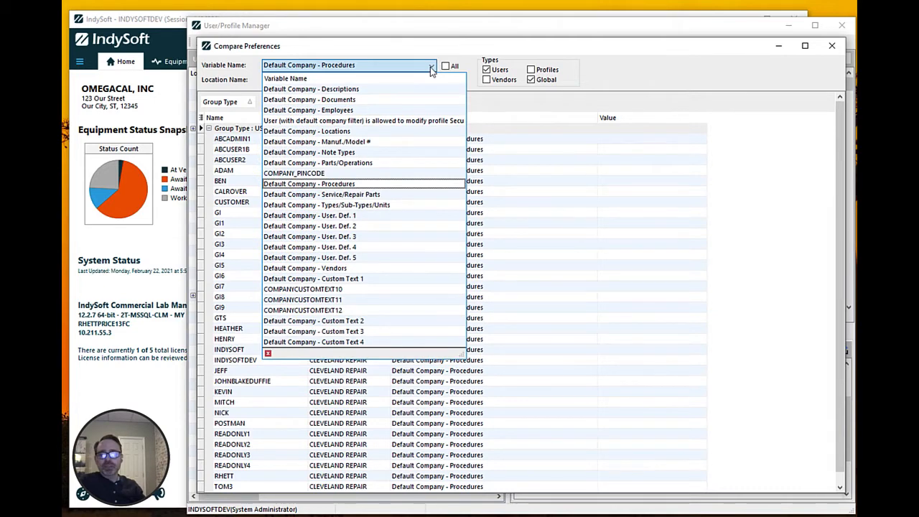
click(430, 67)
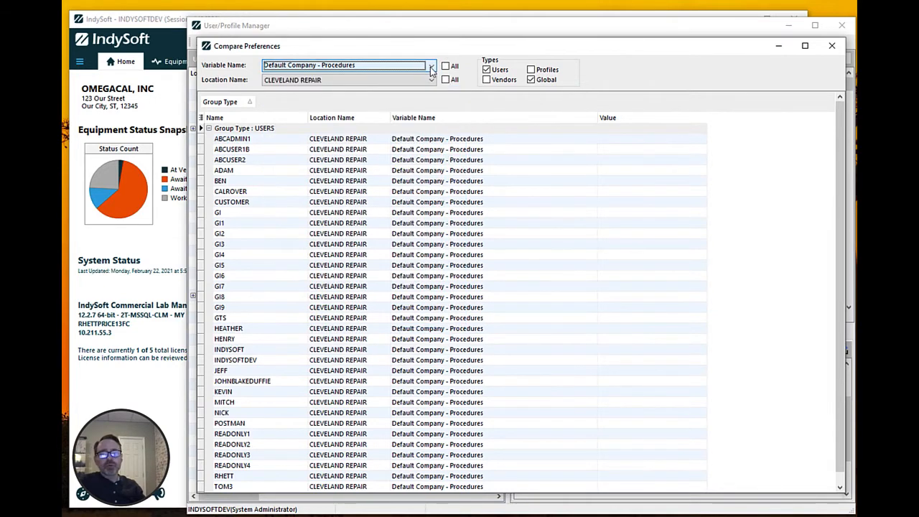
Step: Sort the compared user preferences by value in ascending order
click(445, 307)
click(616, 121)
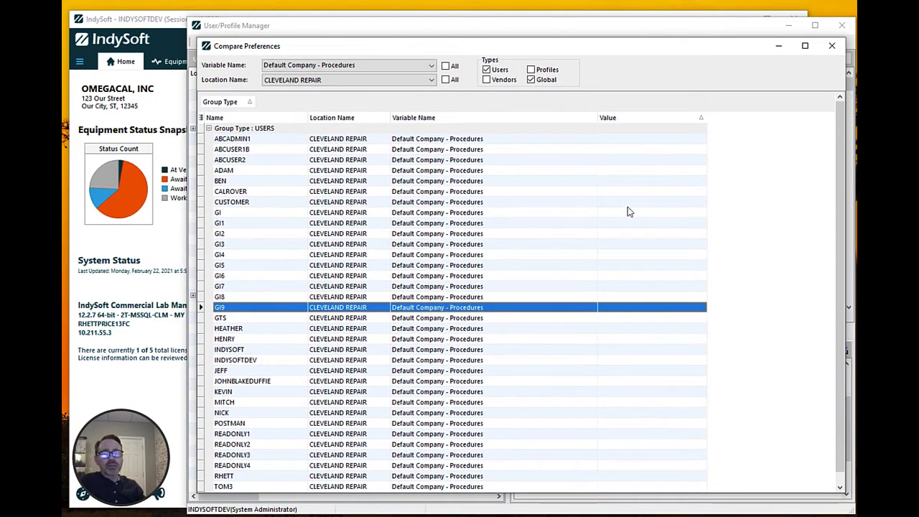
scroll(628, 212, down, 1)
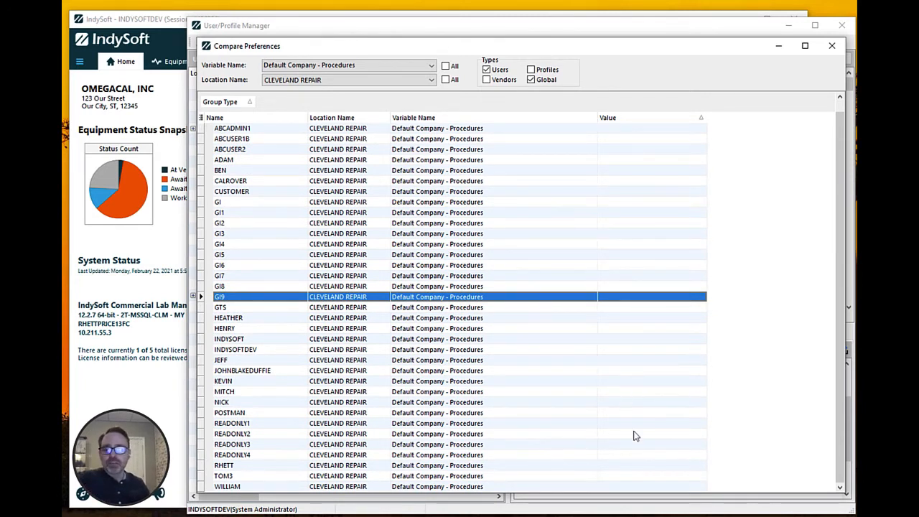
Step: Set the default company for procedures to BCD COMPANY for the second-to-last listed user at CLEVELAND REPAIR and save
click(647, 476)
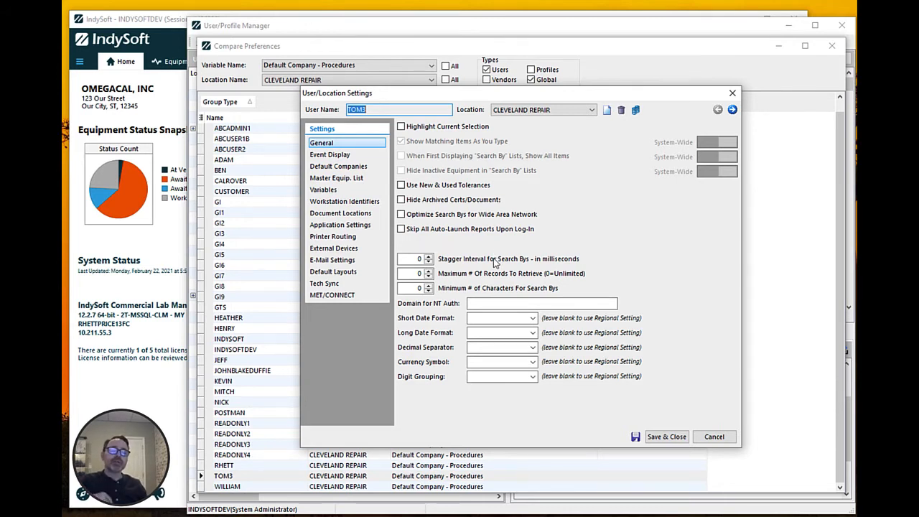
click(333, 213)
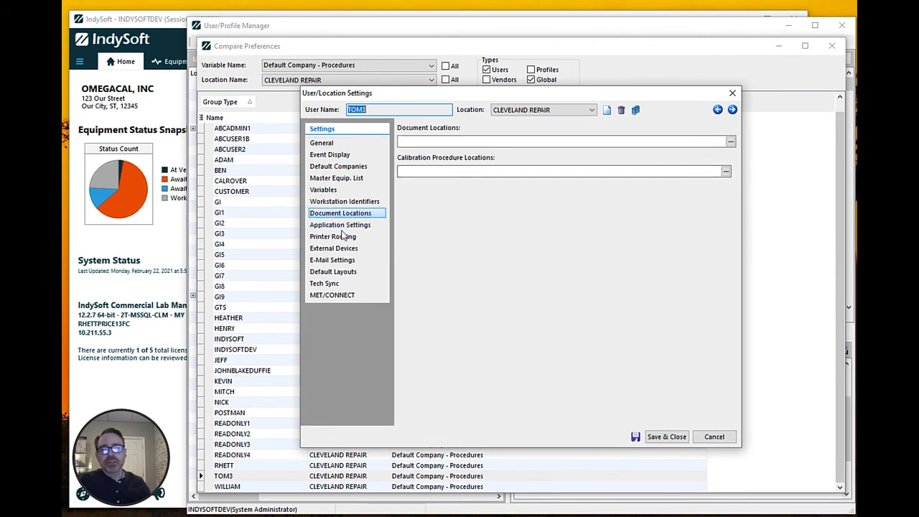
click(344, 168)
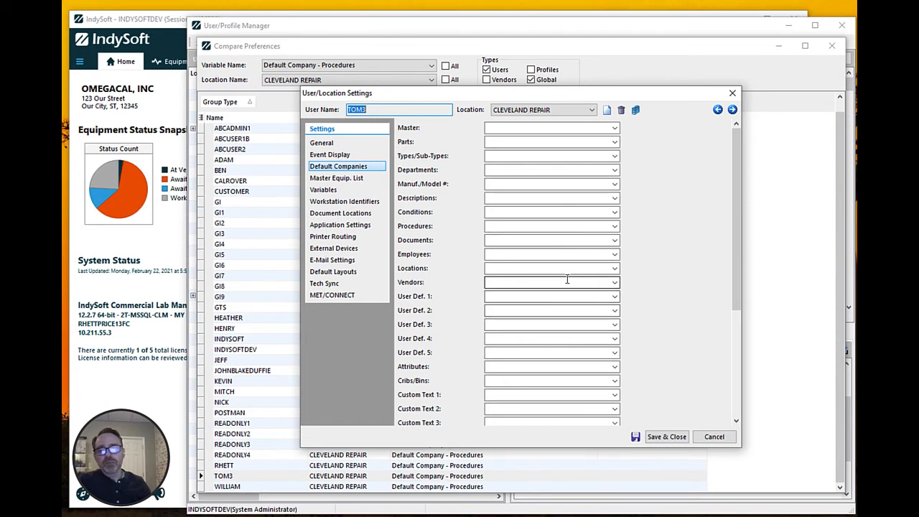
click(552, 224)
text(BOD COMPANY)
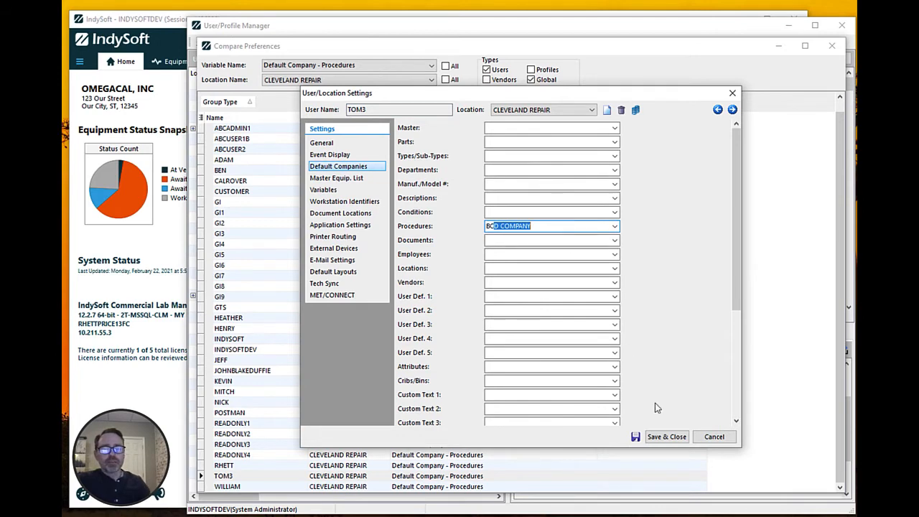
click(666, 436)
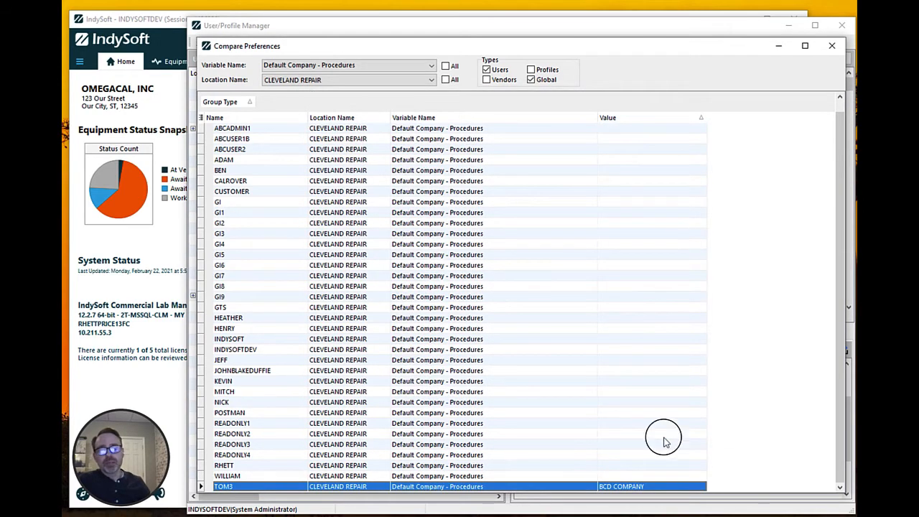
click(661, 434)
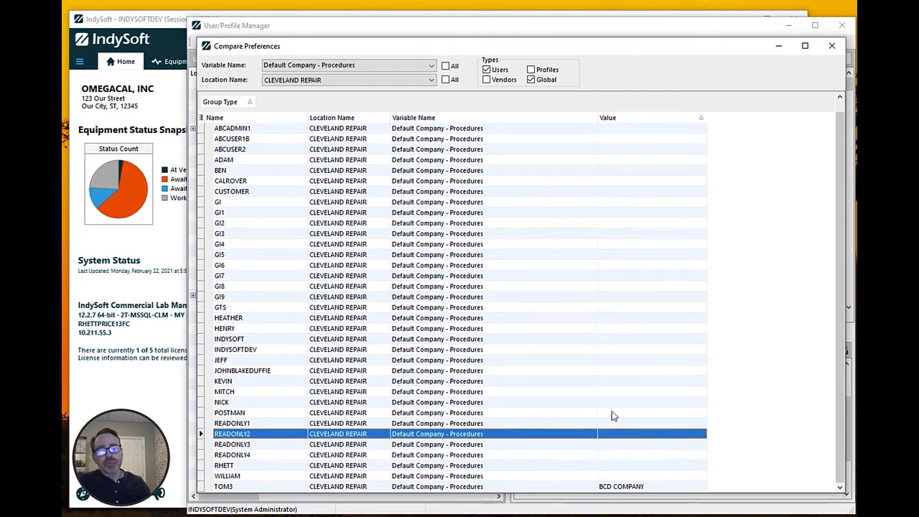
Step: Clear the procedures default company for the user set to BCD COMPANY and save the settings
click(600, 486)
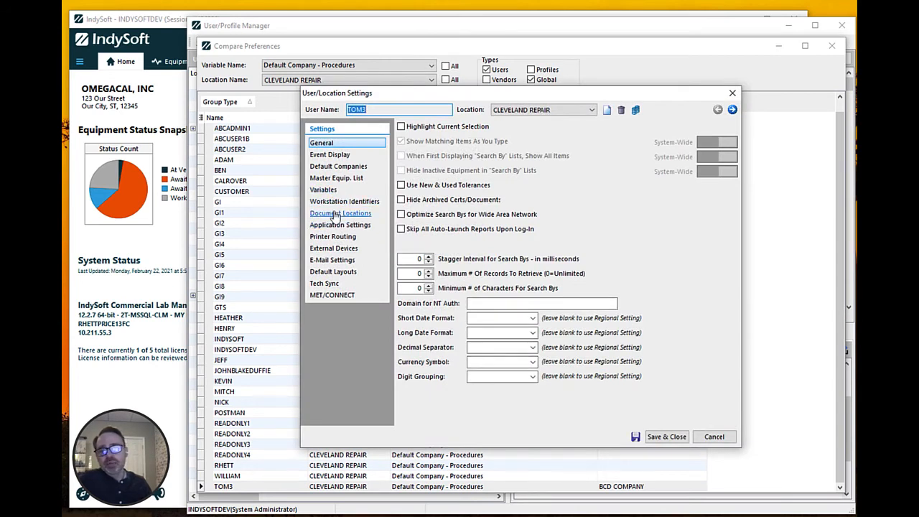
click(346, 168)
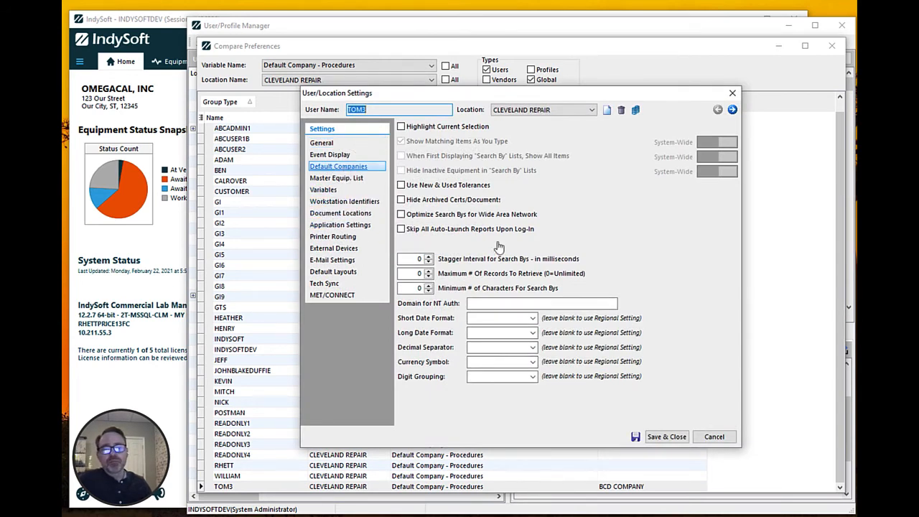
drag(487, 227, 547, 229)
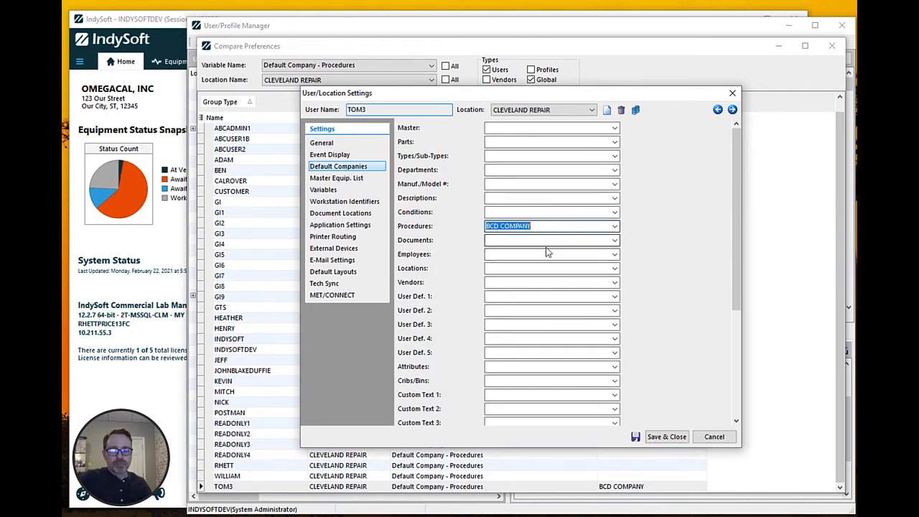
key(BackSpace)
click(667, 437)
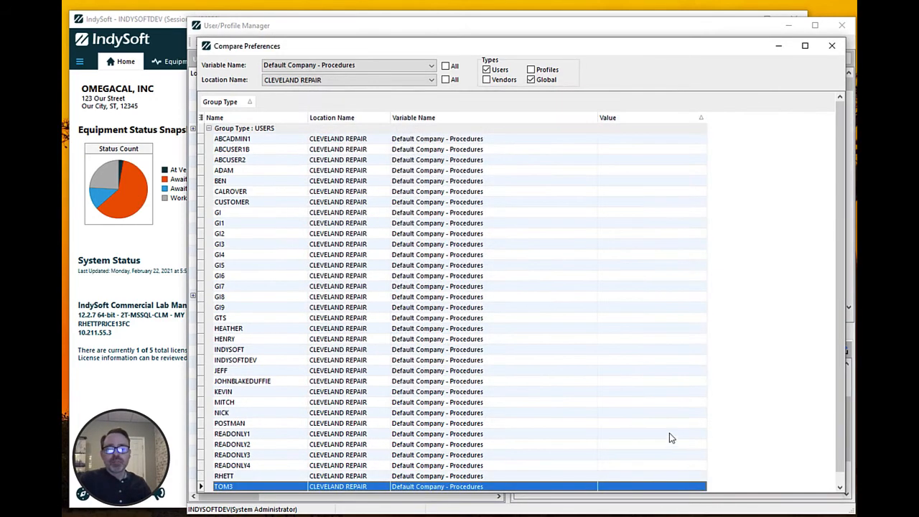
Step: Look through the list of variable names available for comparison, keeping the current selection
click(428, 67)
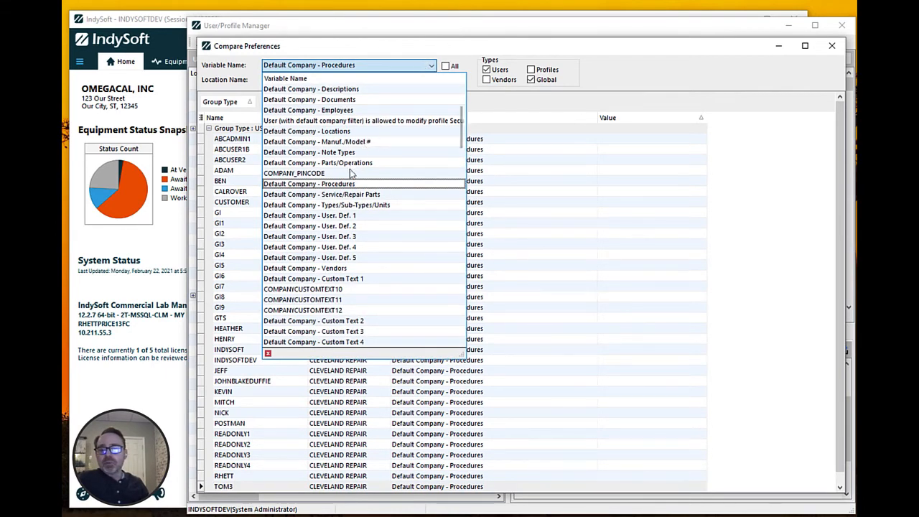
scroll(352, 172, down, 10)
scroll(353, 211, down, 15)
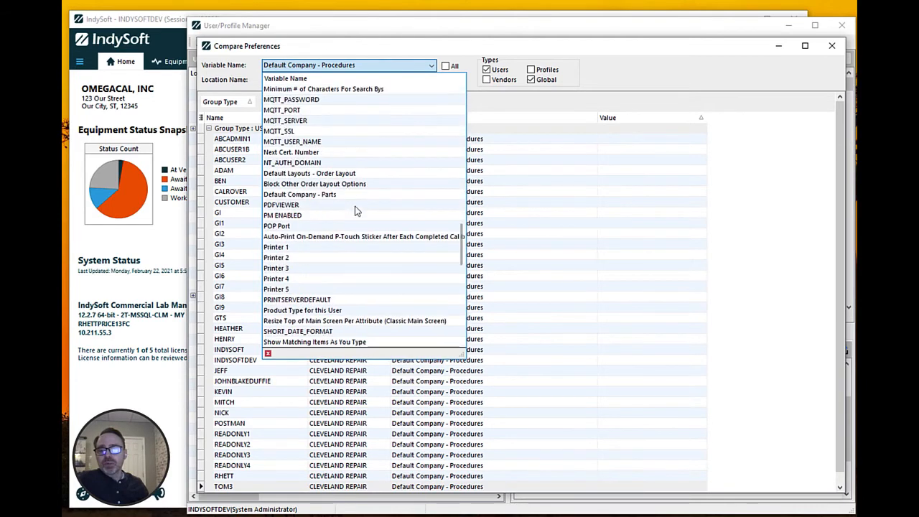
scroll(354, 214, up, 9)
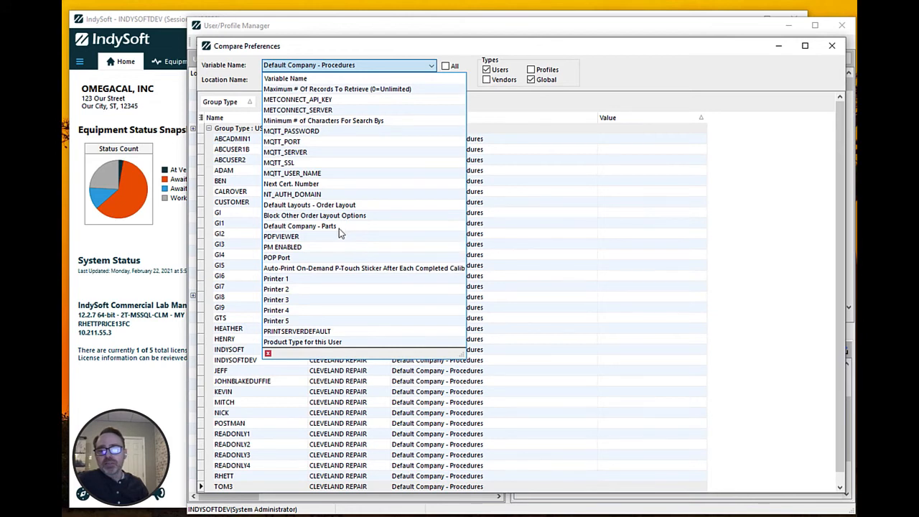
scroll(339, 228, up, 4)
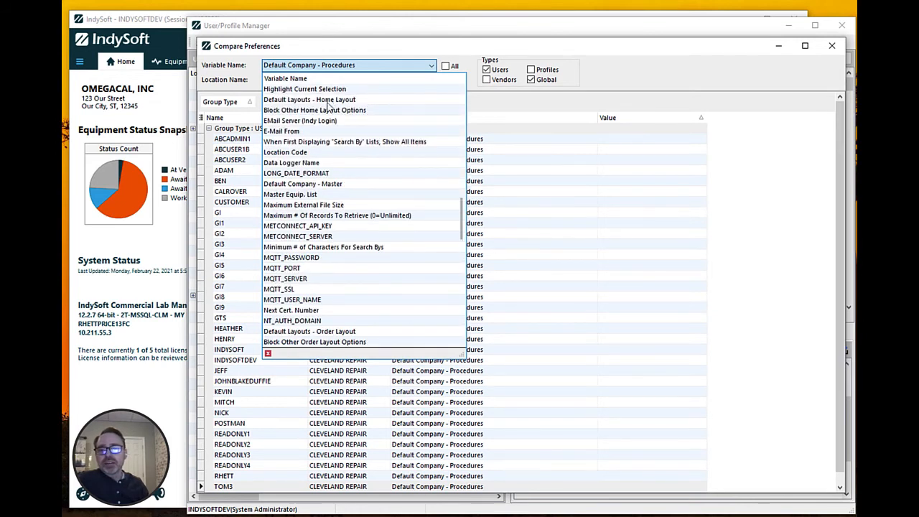
scroll(328, 106, up, 1)
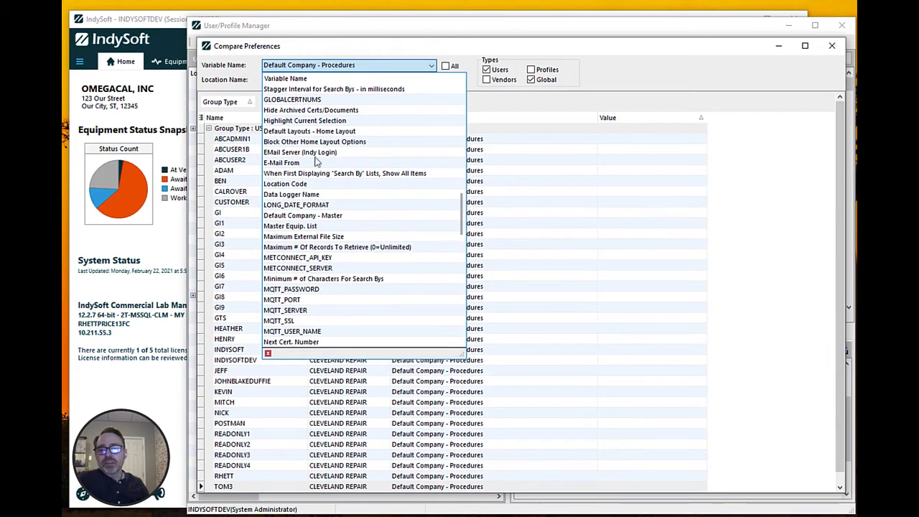
scroll(316, 164, up, 4)
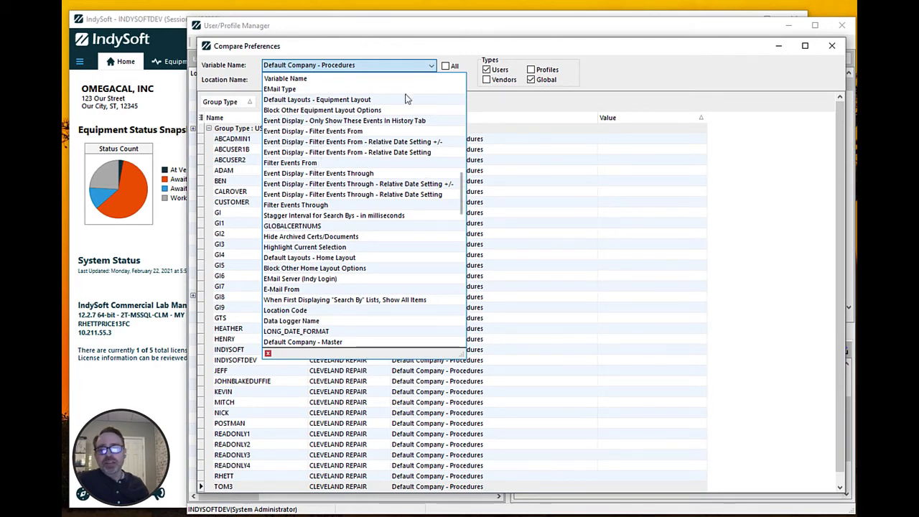
click(432, 65)
Step: Compare all variables across all locations and sort the preferences by variable name in ascending order
click(446, 66)
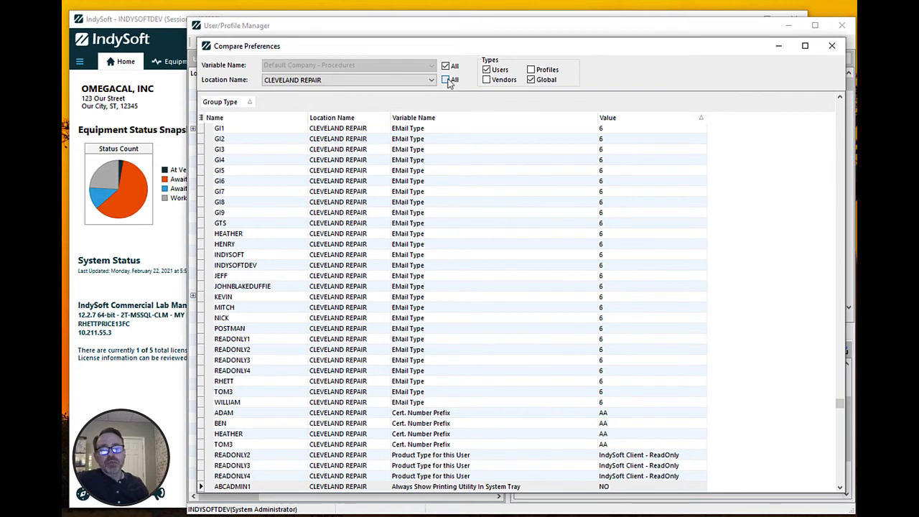
click(447, 80)
scroll(469, 289, up, 3)
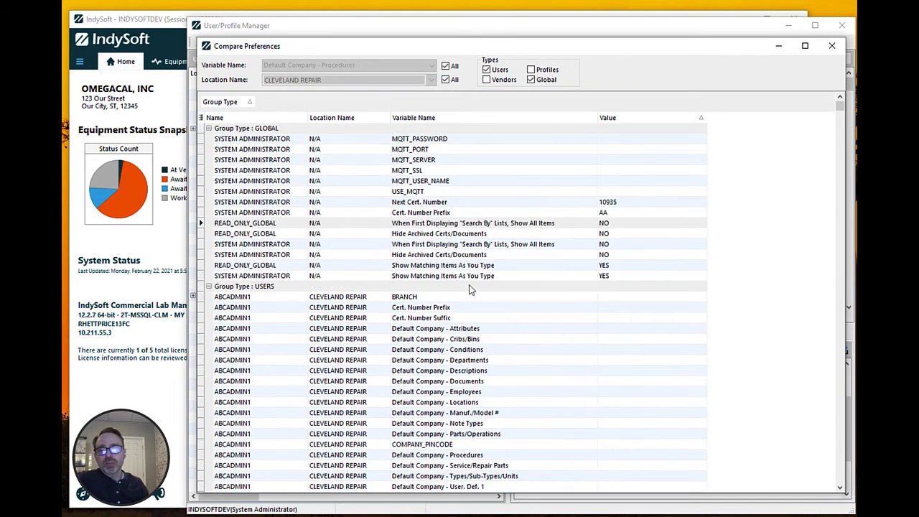
click(565, 118)
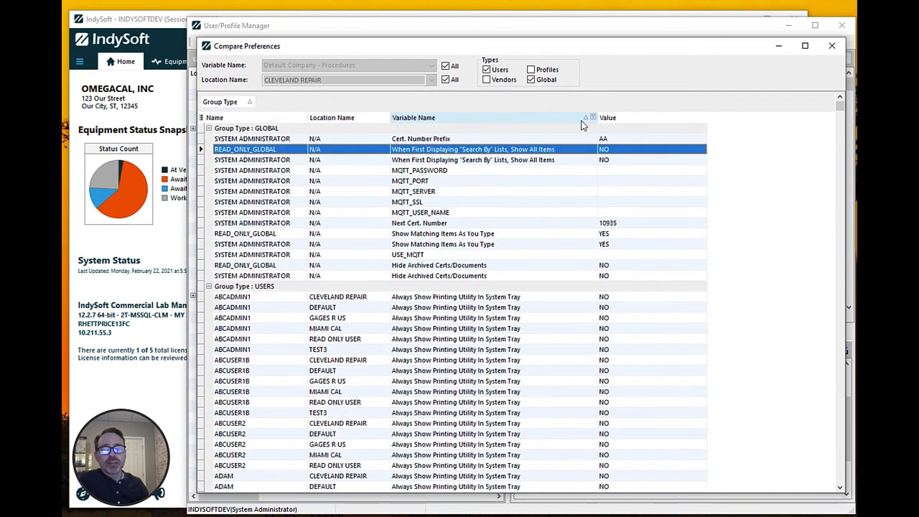
Step: Open the Full Client Global Settings from the system administrator's Next Cert. Number entry and shift the settings window slightly aside
click(560, 235)
scroll(546, 239, down, 4)
scroll(531, 233, up, 4)
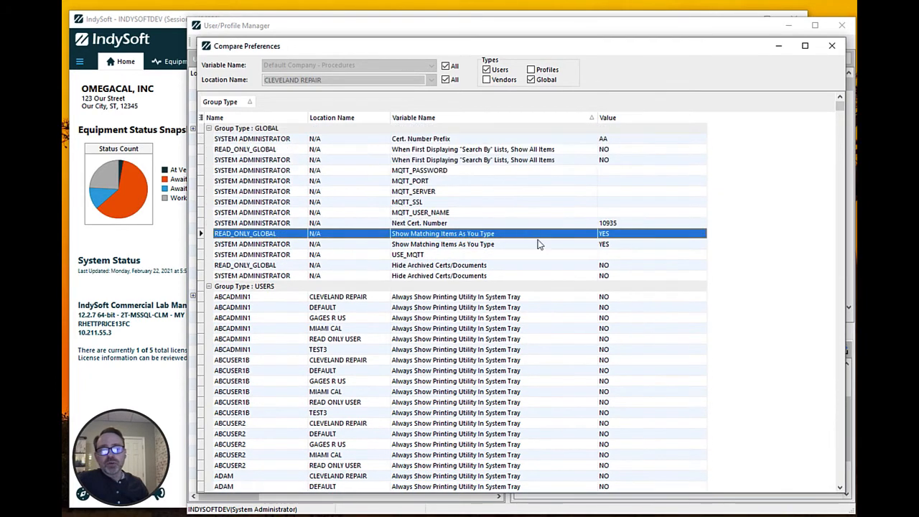
click(511, 223)
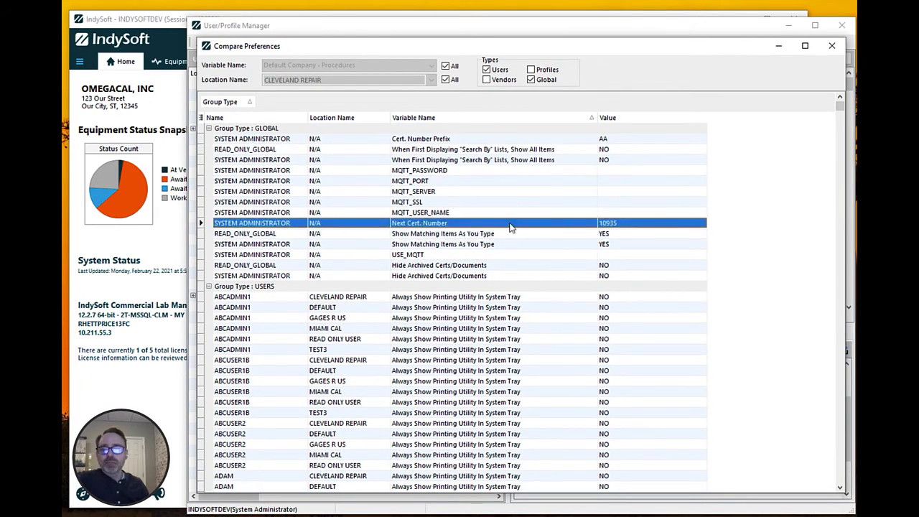
double_click(511, 223)
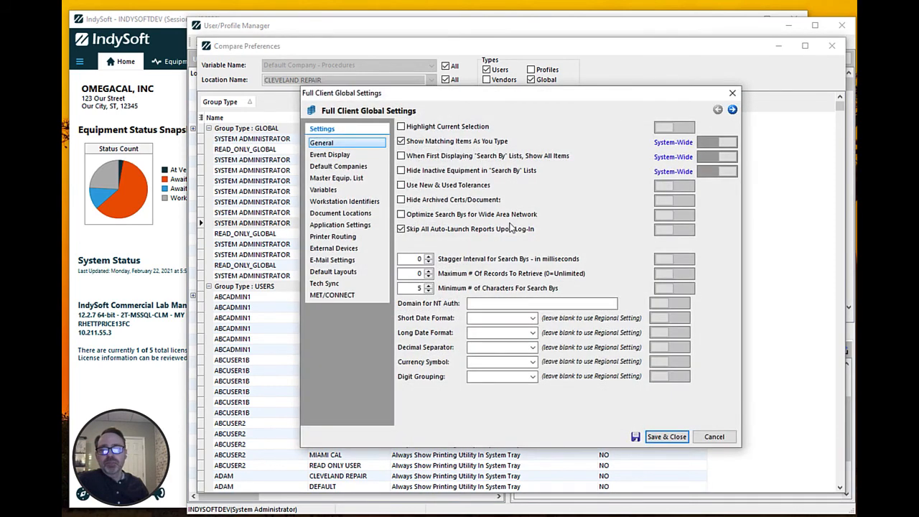
mouse_move(448, 93)
mouse_down()
mouse_move(649, 109)
mouse_move(659, 117)
mouse_move(432, 100)
mouse_up()
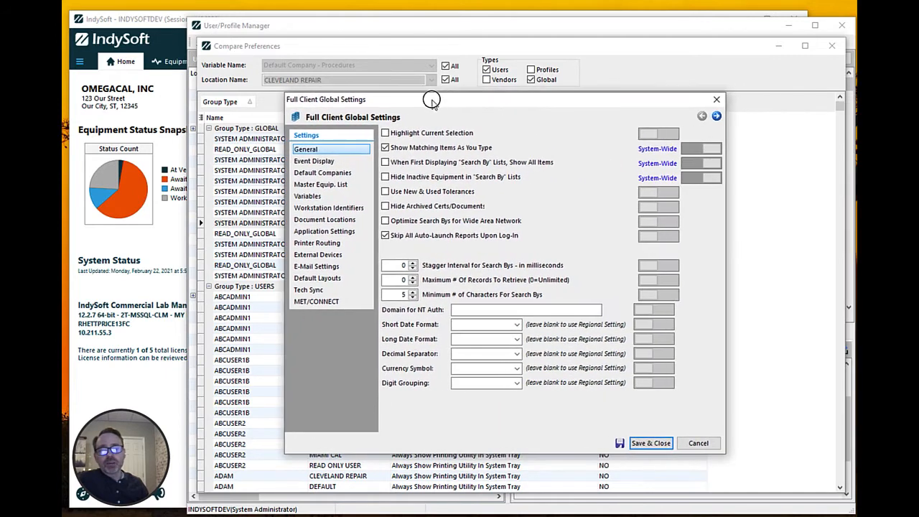